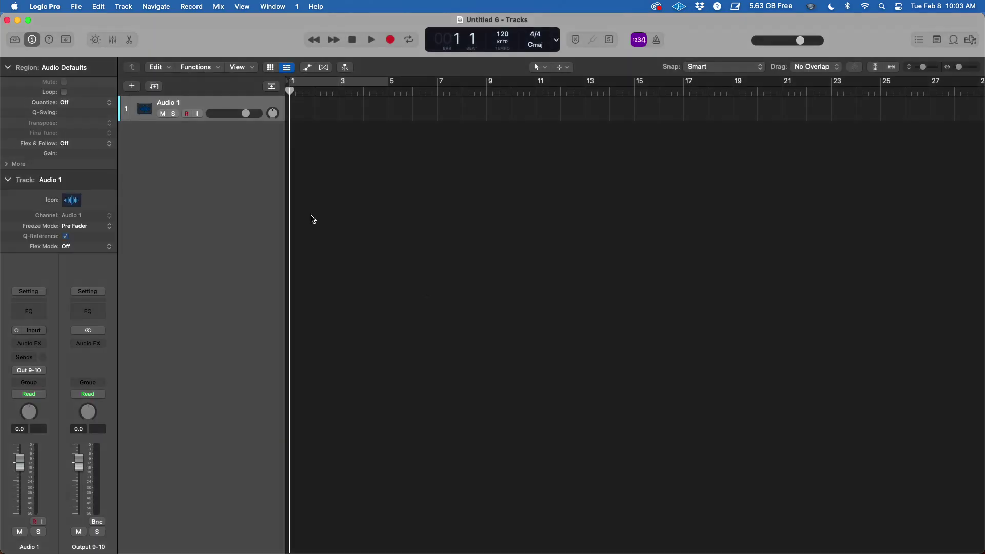
Step: Open the Logic Pro application menu to reach Preferences
left_click(46, 10)
Step: Set the Digitakt as the output device in the Audio preferences
mouse_move(126, 39)
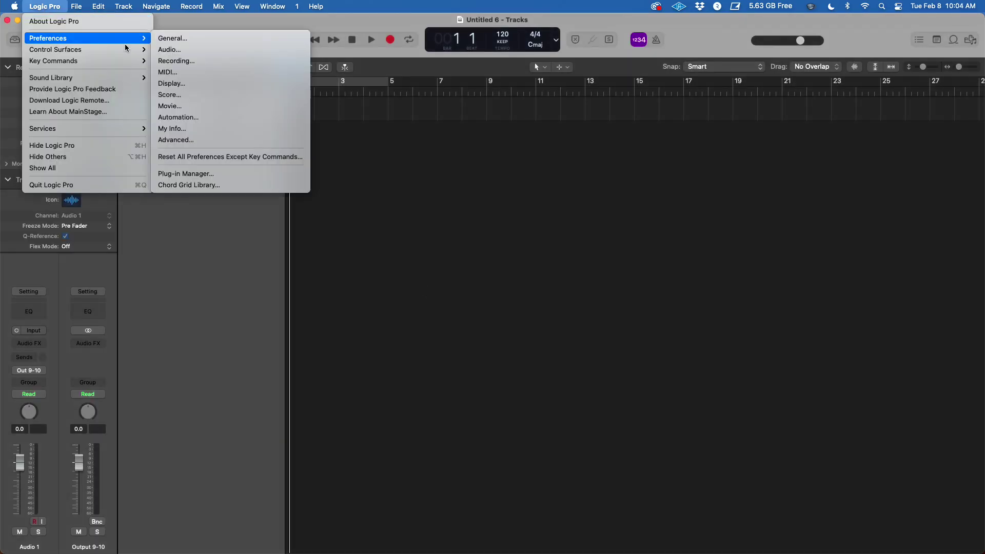
left_click(187, 53)
left_click(604, 314)
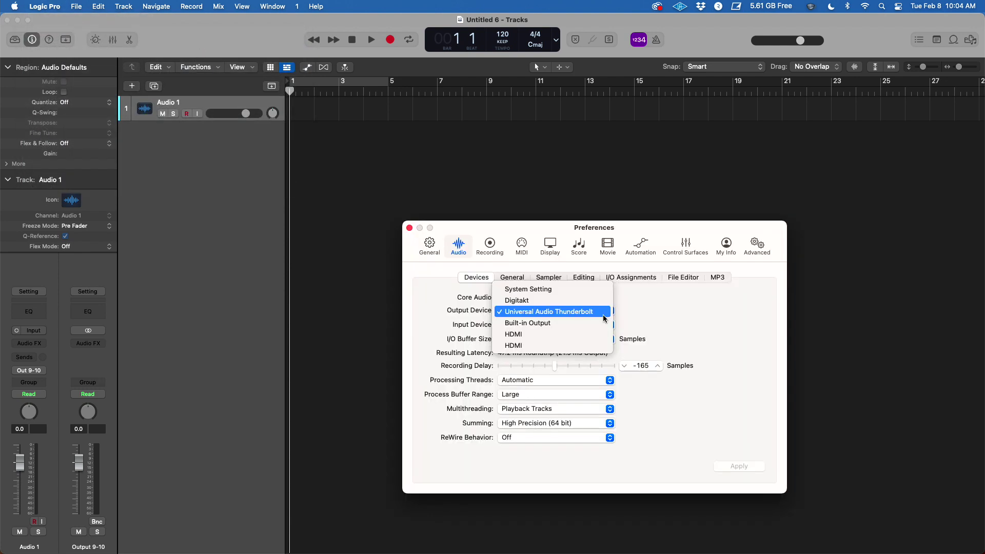
left_click(571, 301)
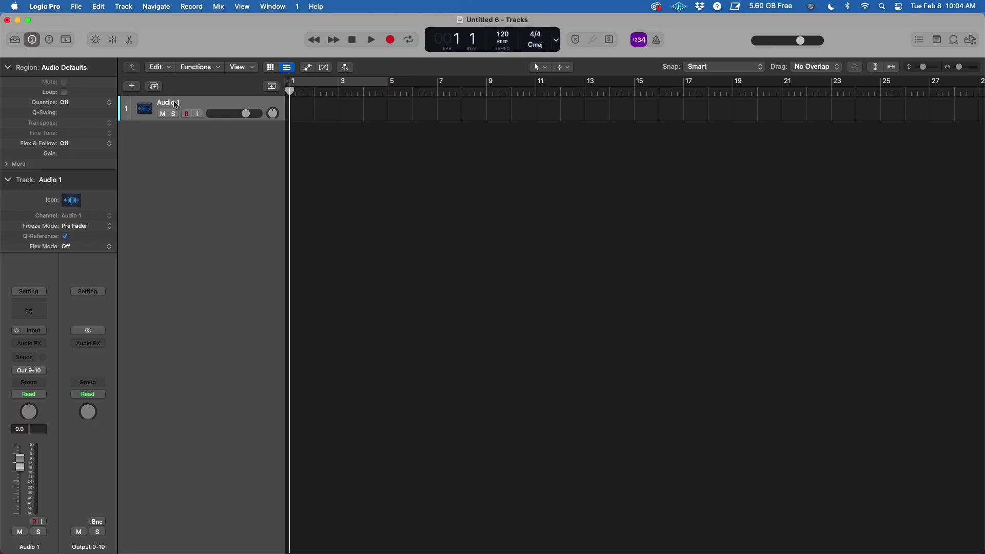
Step: Route the first audio track's input to Input 3 (Kick)
left_click(31, 330)
mouse_move(46, 342)
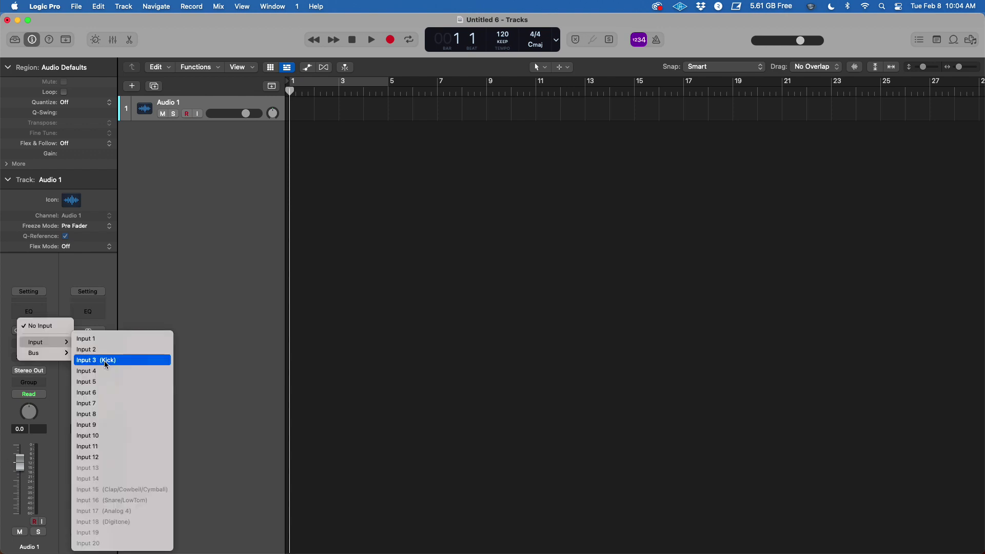
left_click(105, 362)
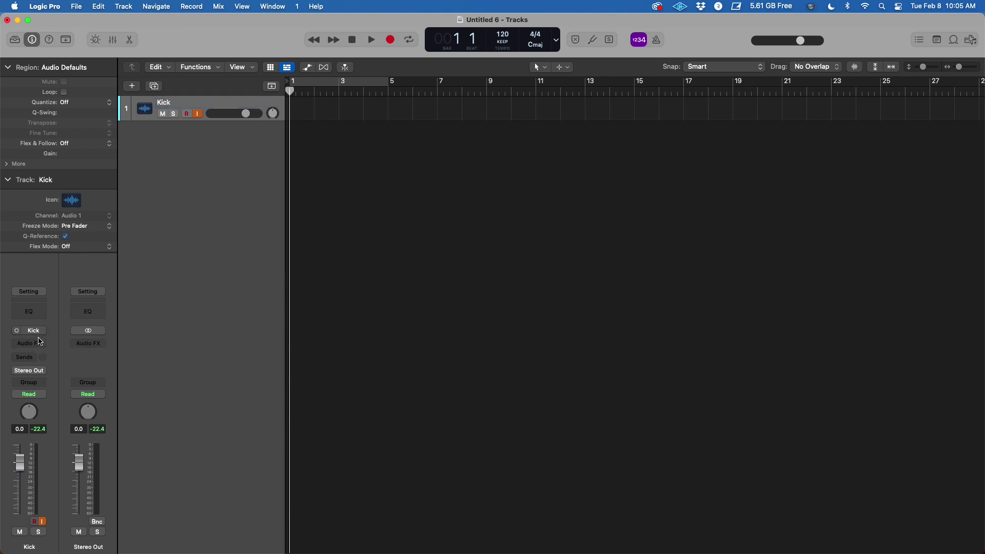
Step: Insert the mono Waves NLS Channel on the Kick track and switch it to NEVO
left_click(42, 344)
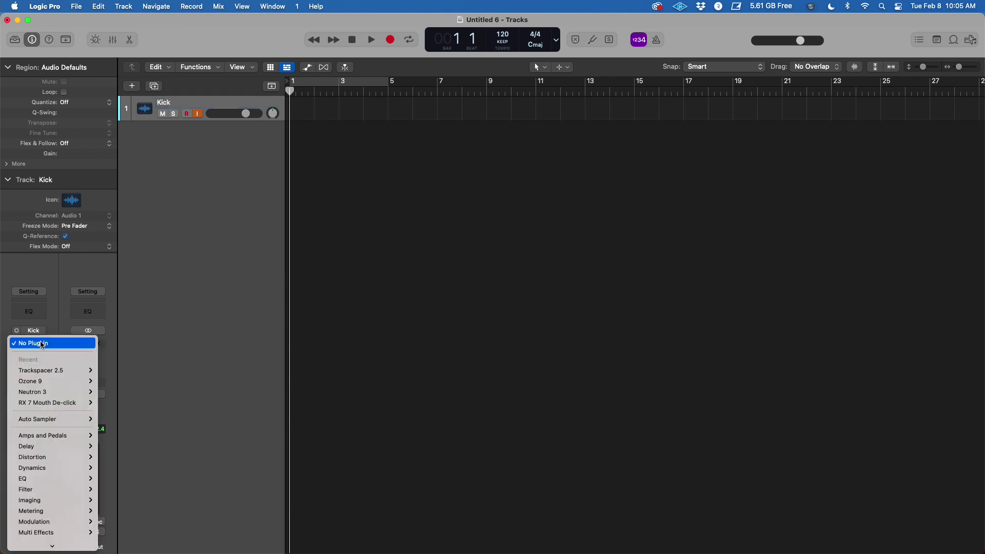
mouse_move(52, 543)
mouse_move(134, 522)
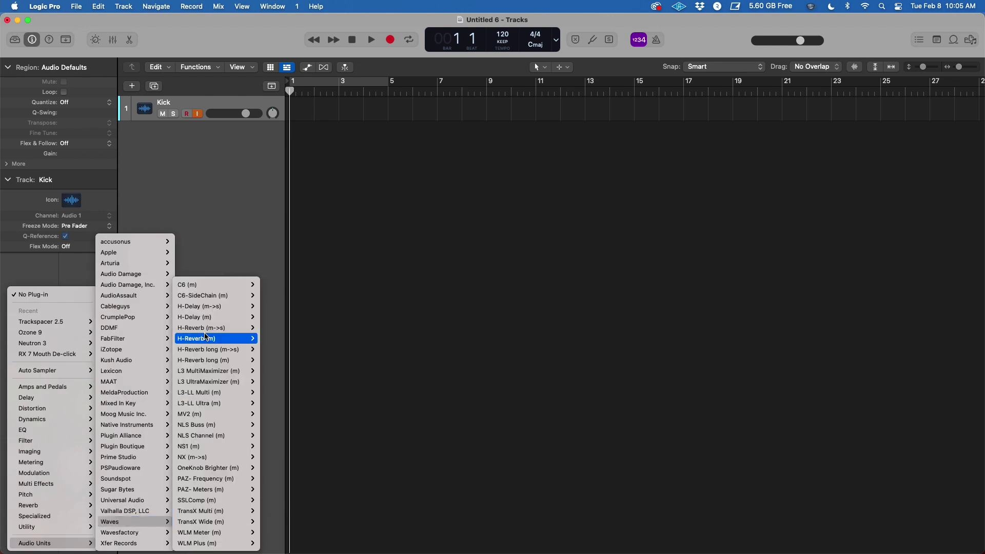
mouse_move(250, 436)
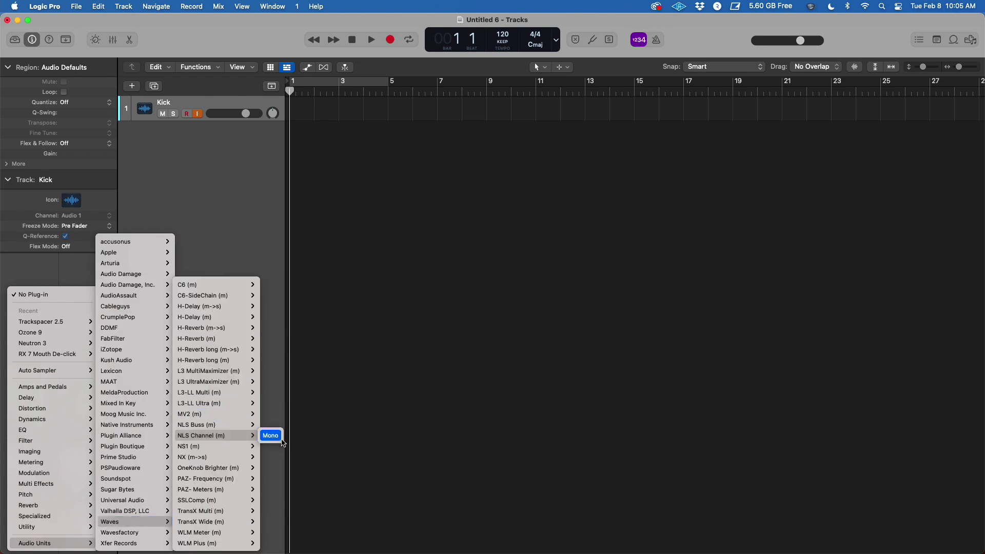
left_click(271, 436)
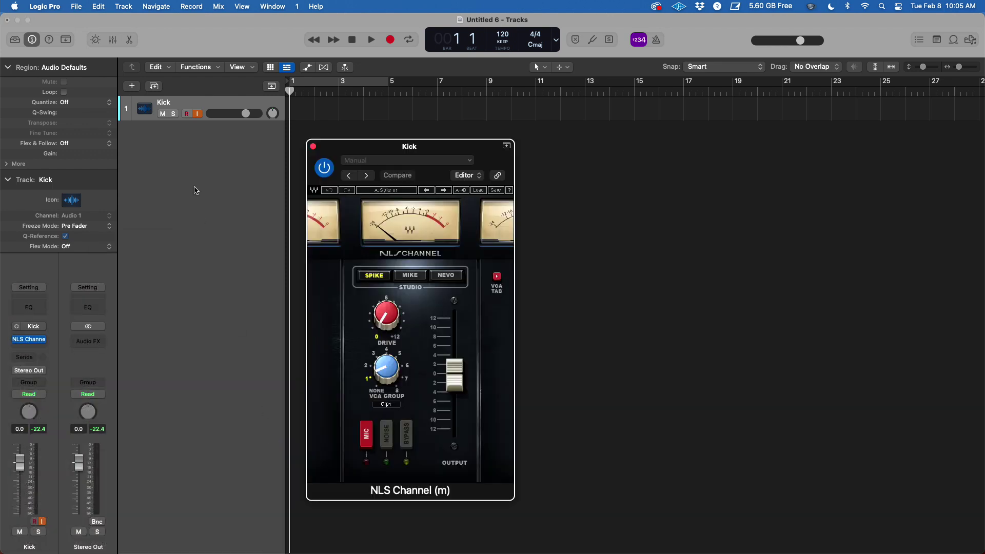
left_click(445, 276)
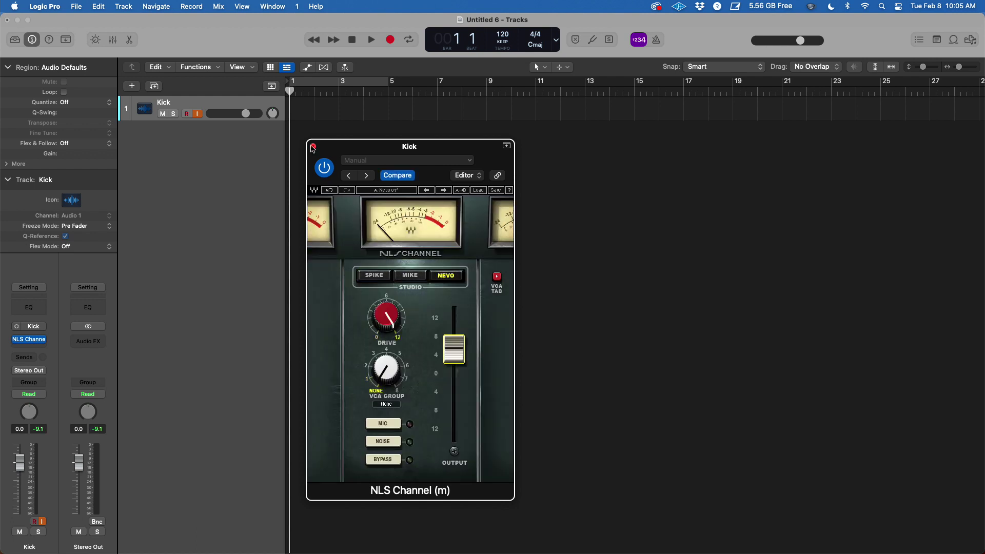
left_click(313, 147)
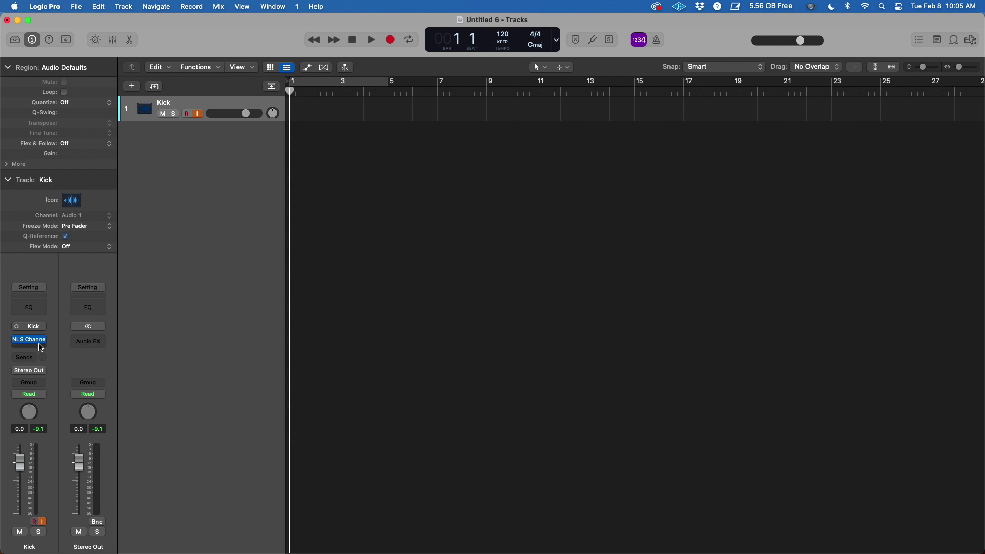
left_click(28, 348)
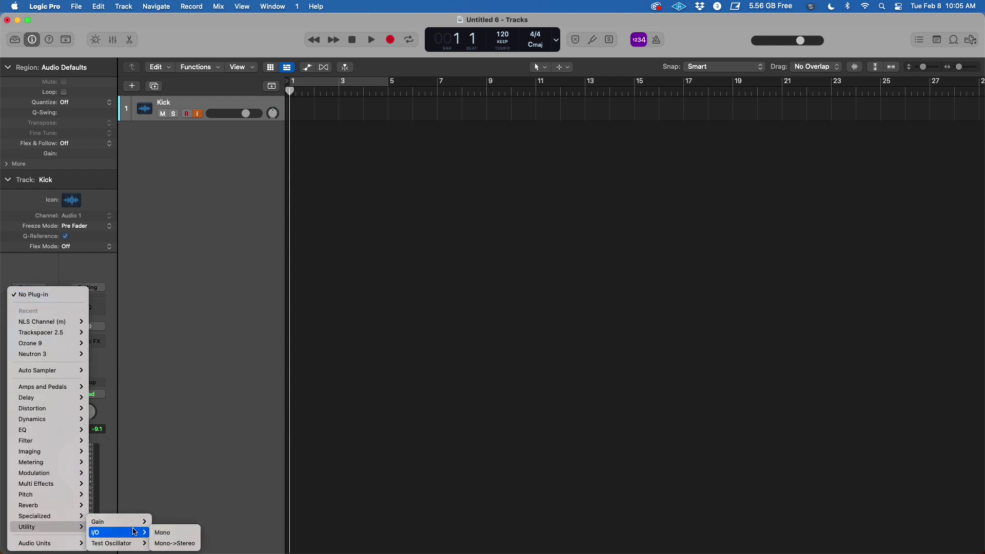
Step: Add a Gain plug-in after NLS Channel, raise it to about +11.9 dB, then bypass it
left_click(154, 521)
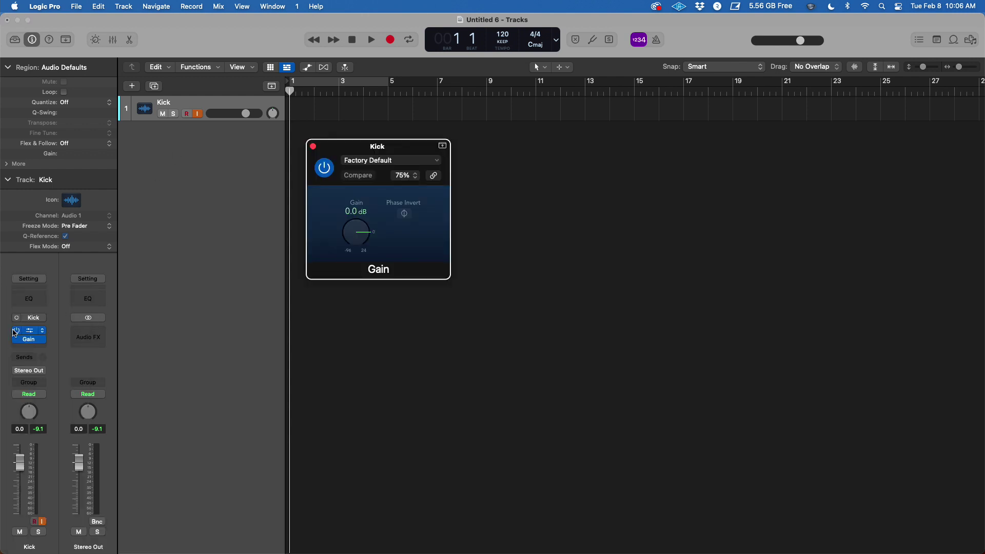
left_click(15, 333)
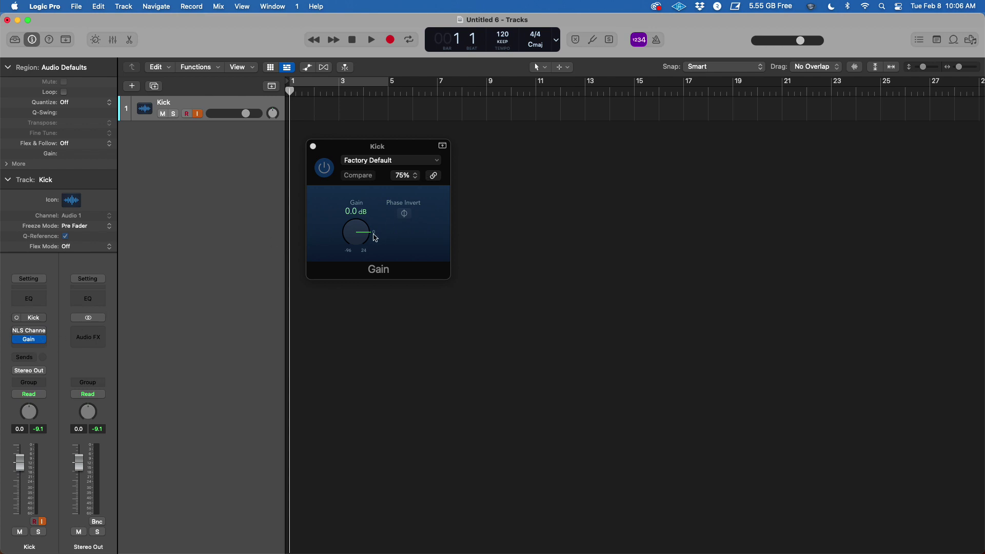
left_click_drag(355, 232, 355, 229)
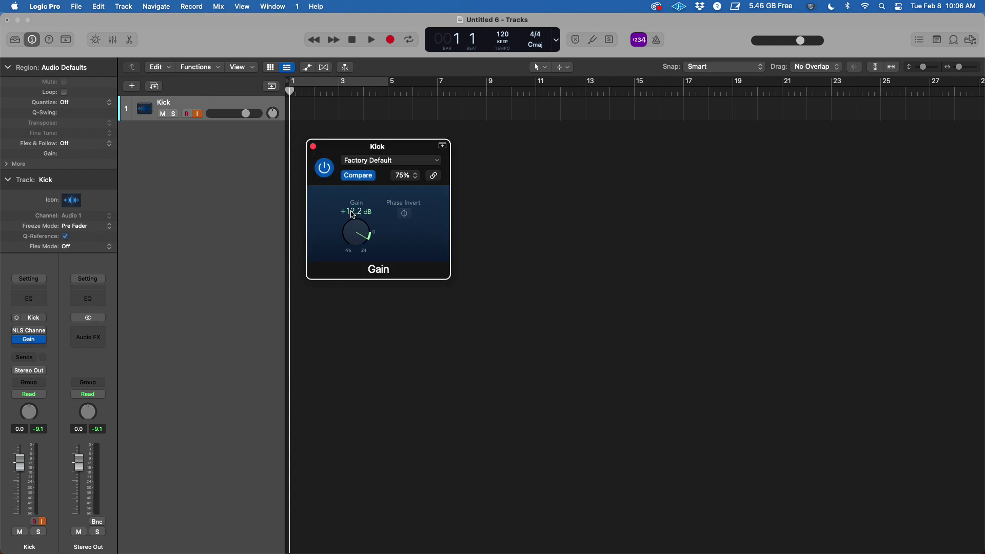
left_click_drag(353, 215, 353, 218)
left_click(221, 423)
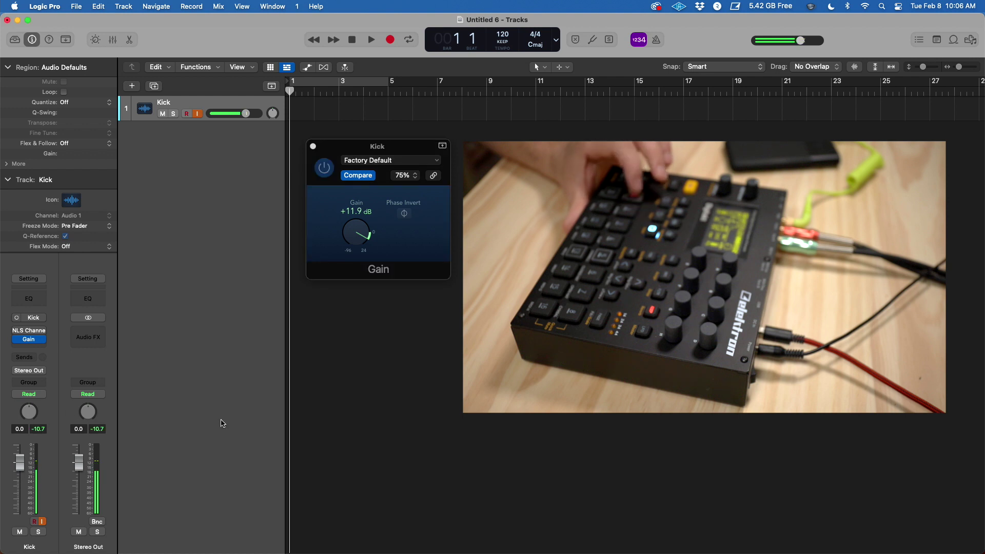
left_click(322, 173)
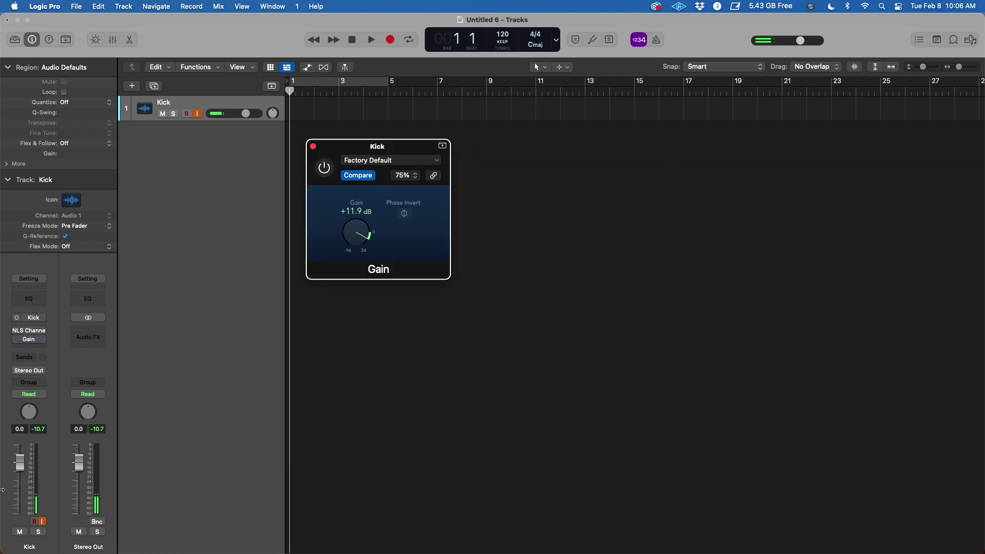
left_click(42, 431)
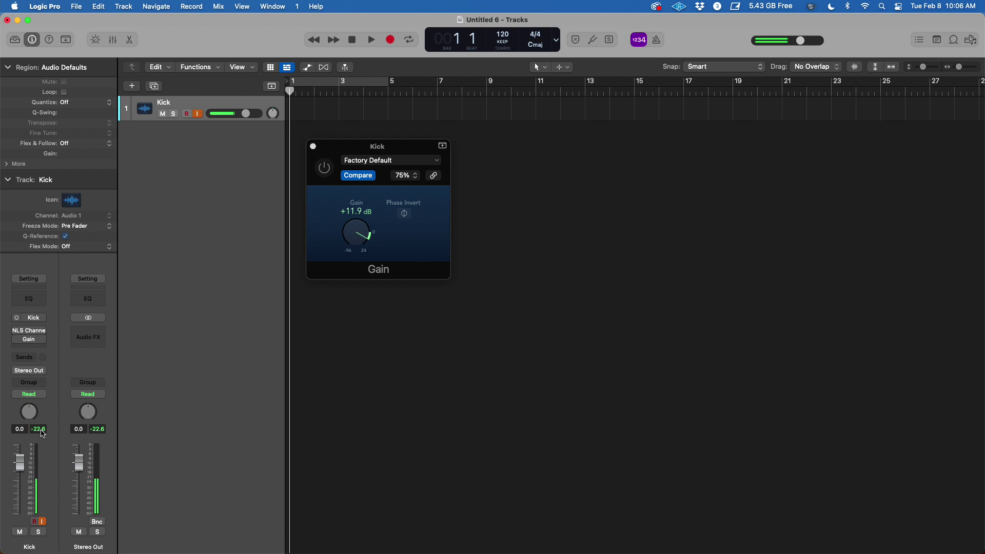
left_click(313, 146)
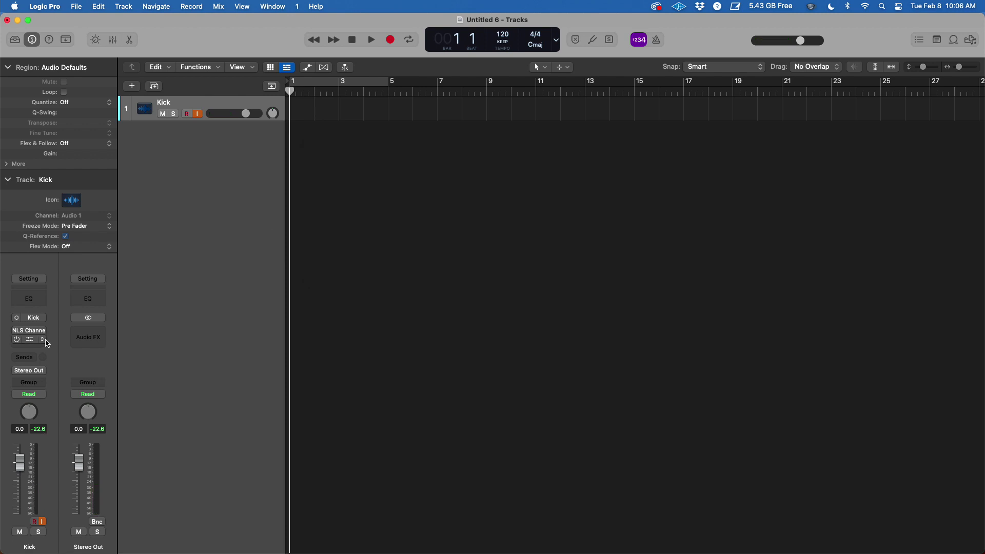
Step: Remove the Gain plug-in, leaving NLS Channel as the Kick's only insert
left_click(44, 344)
left_click(67, 291)
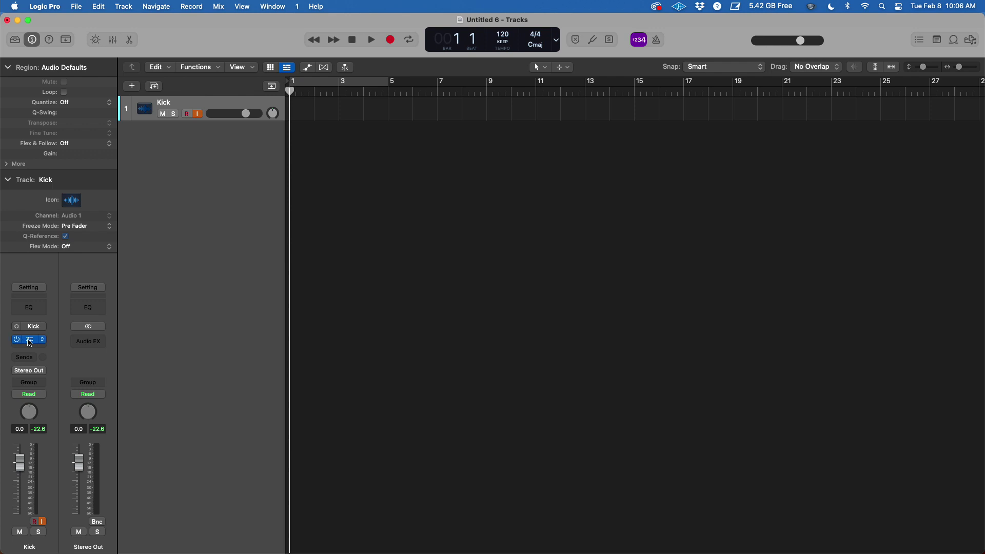
left_click(30, 342)
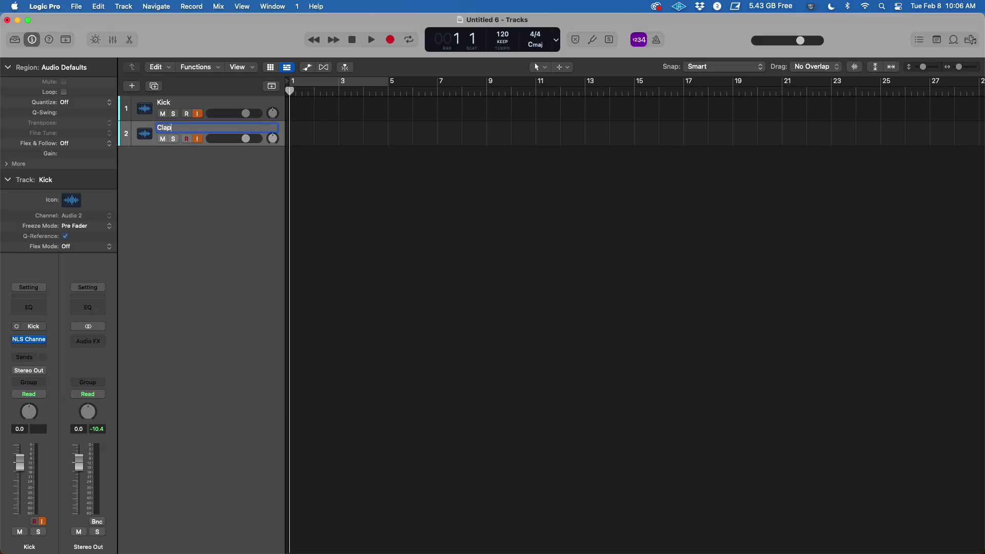
Step: Route the Clap track's input to Input 4
left_click(44, 325)
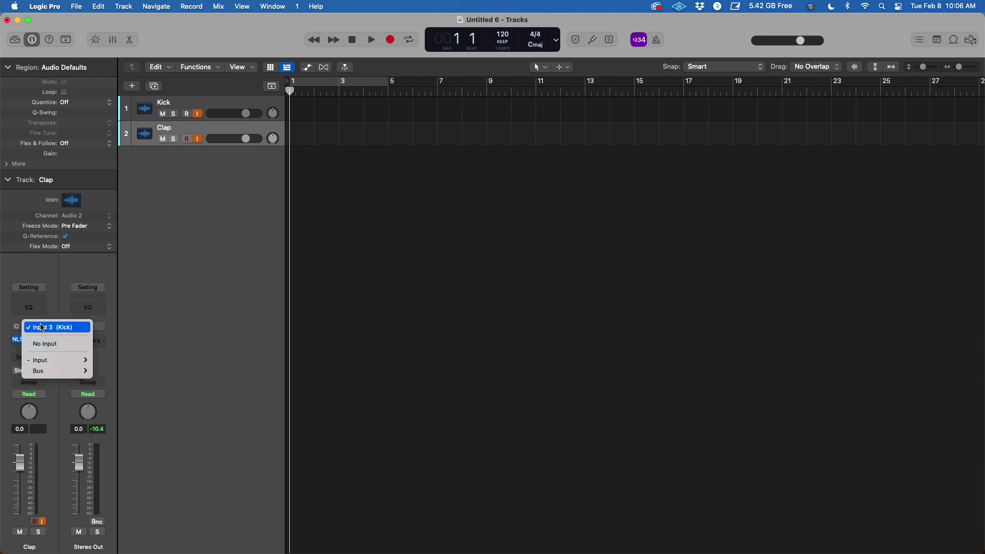
mouse_move(53, 360)
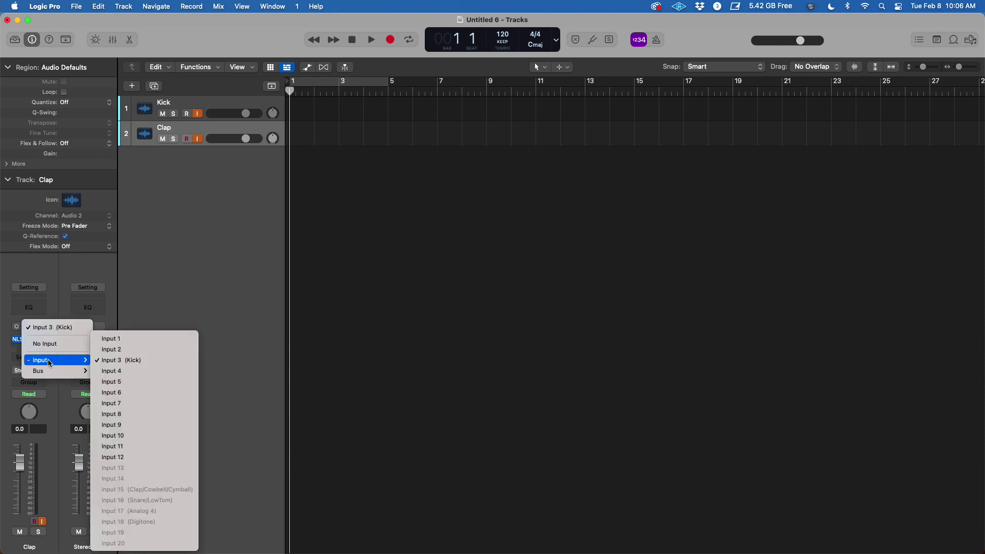
left_click(125, 375)
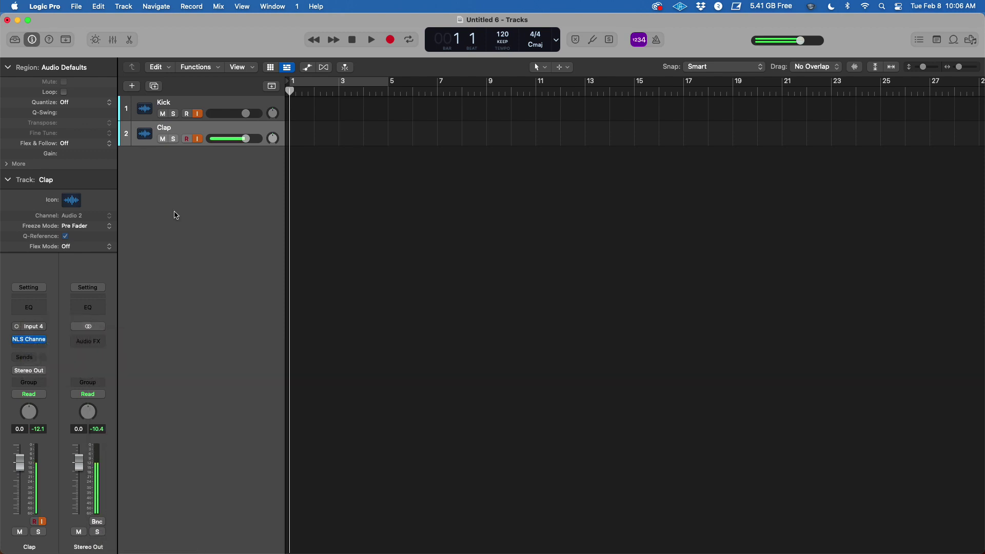
Step: Add audio tracks for Perc 1, Perc 2, Shaker, CHH, OHH, and name the last one Ambience
double_click(169, 154)
double_click(181, 190)
double_click(180, 220)
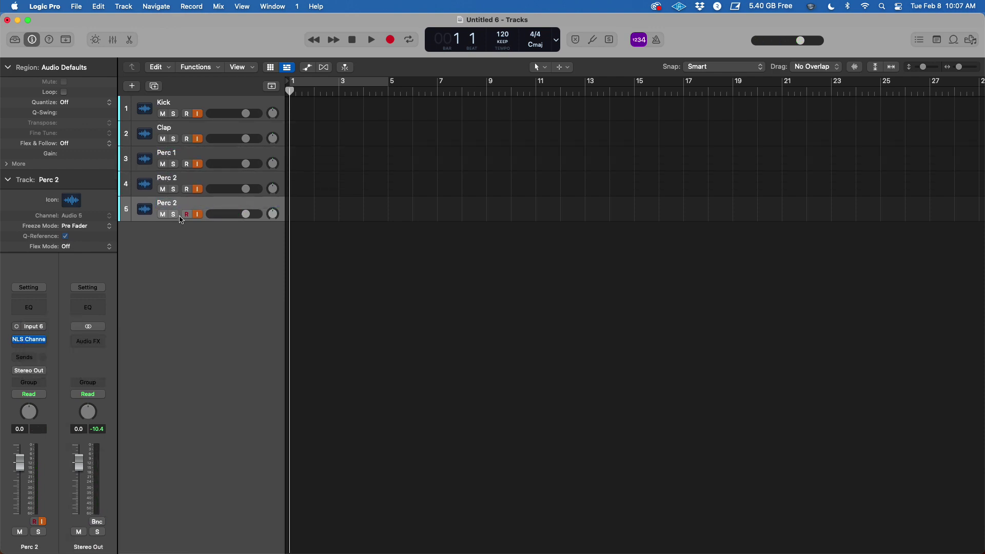
double_click(175, 233)
double_click(175, 259)
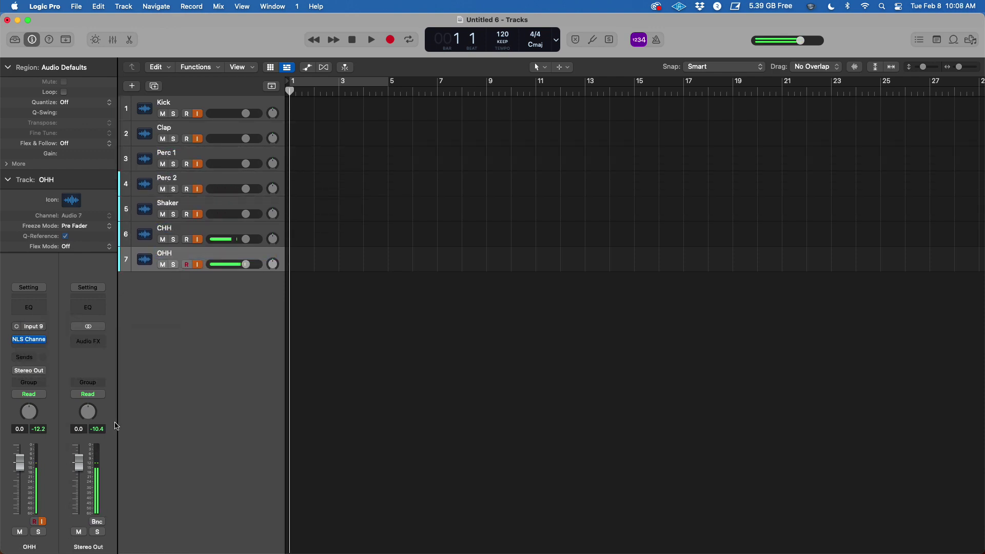
double_click(173, 278)
type("Ambience")
key("Return")
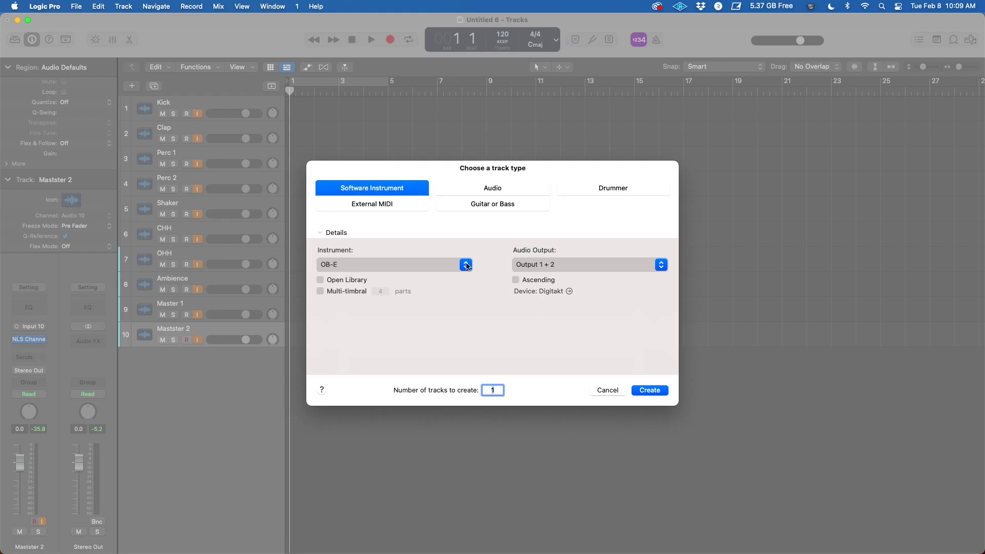
Step: Create a stereo Alchemy instrument track, Inst 1, receiving on MIDI channel 1
left_click(465, 264)
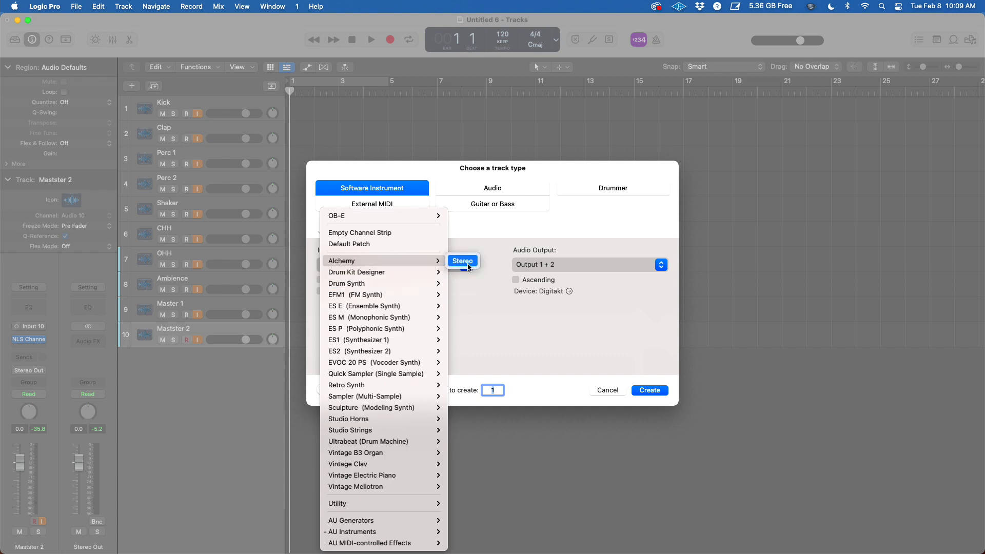
left_click(472, 267)
left_click(657, 392)
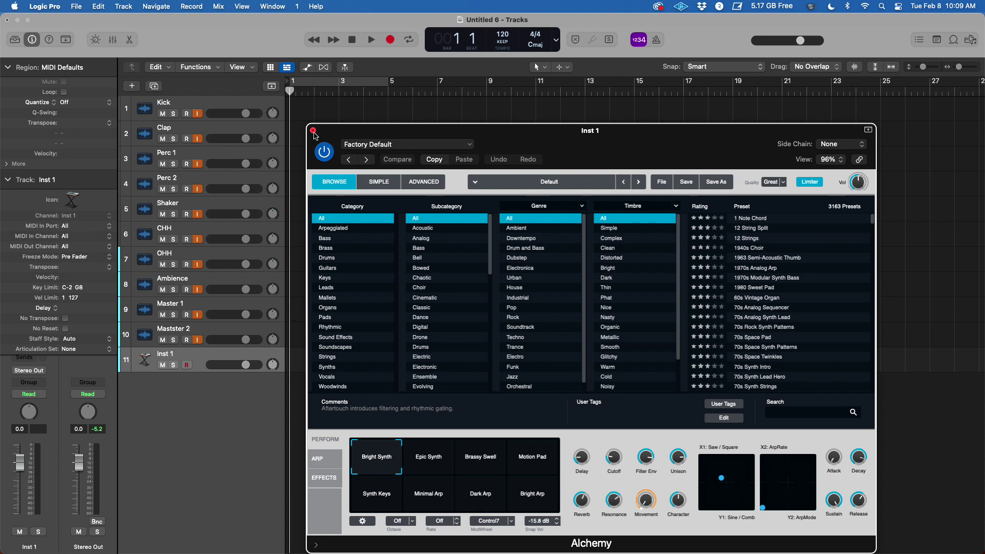
left_click(109, 236)
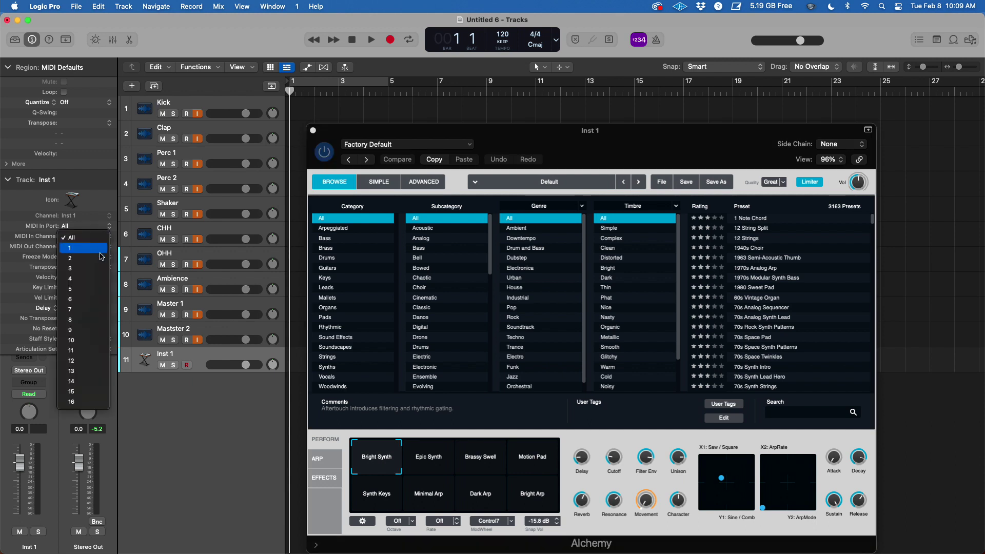
left_click(96, 249)
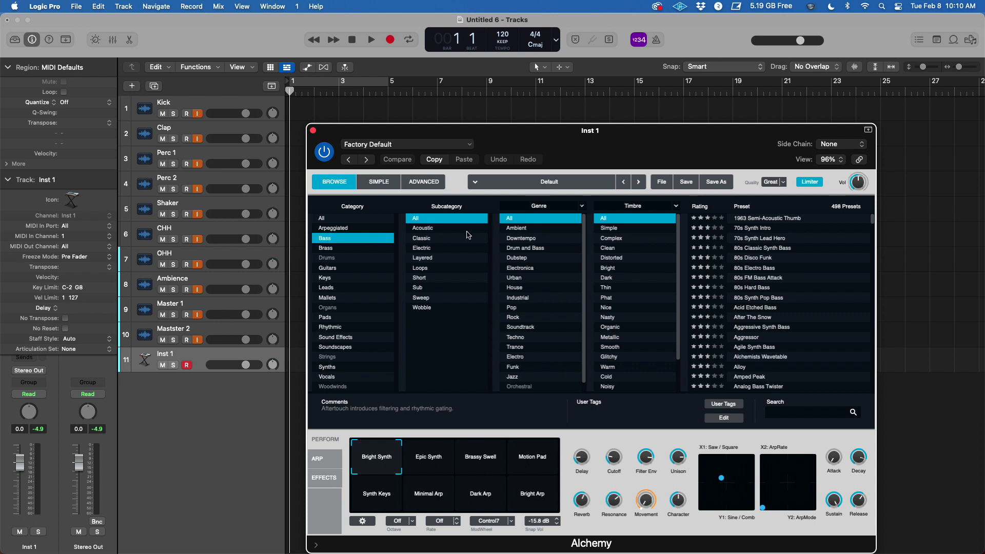
Step: Load the 80s Electro Bass preset from Alchemy's Bass > Classic category
left_click(427, 240)
left_click(758, 257)
left_click(759, 249)
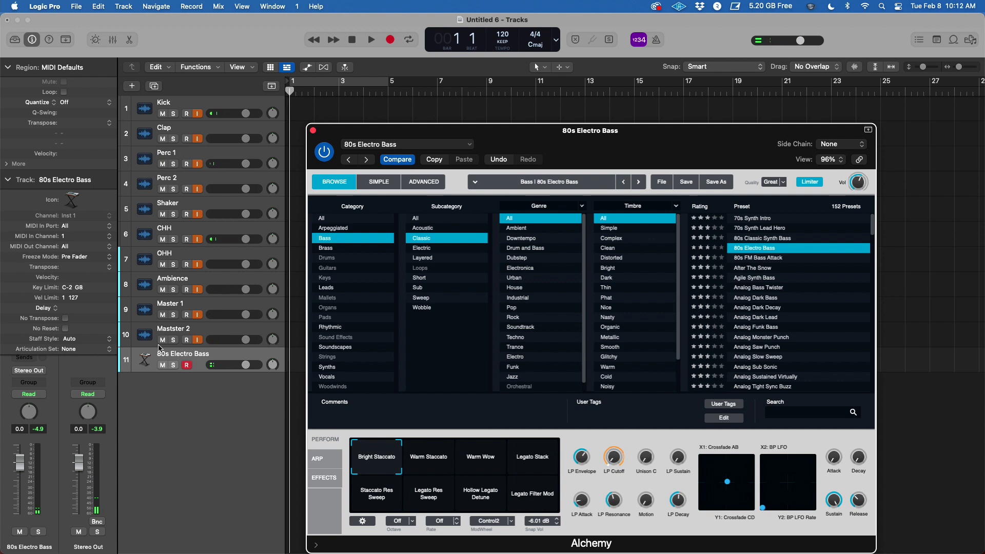
left_click(132, 87)
Step: Create a new software instrument track with the stereo GForce OB-E
left_click(460, 267)
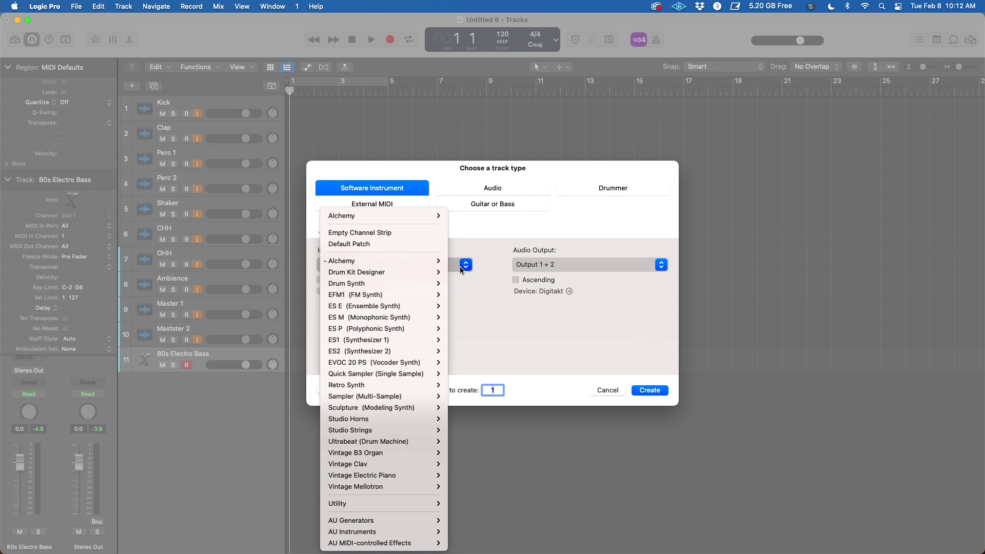
mouse_move(401, 536)
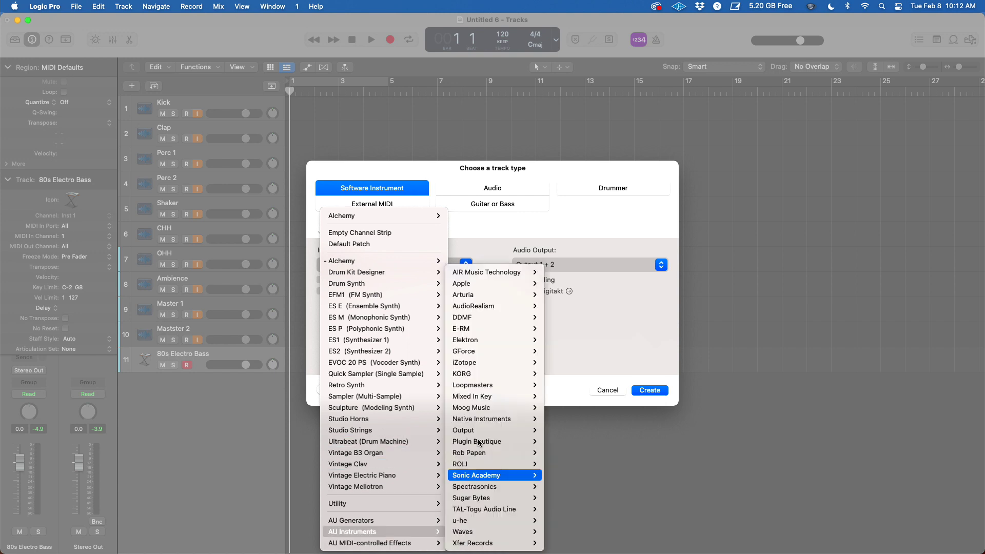
mouse_move(500, 390)
mouse_move(498, 353)
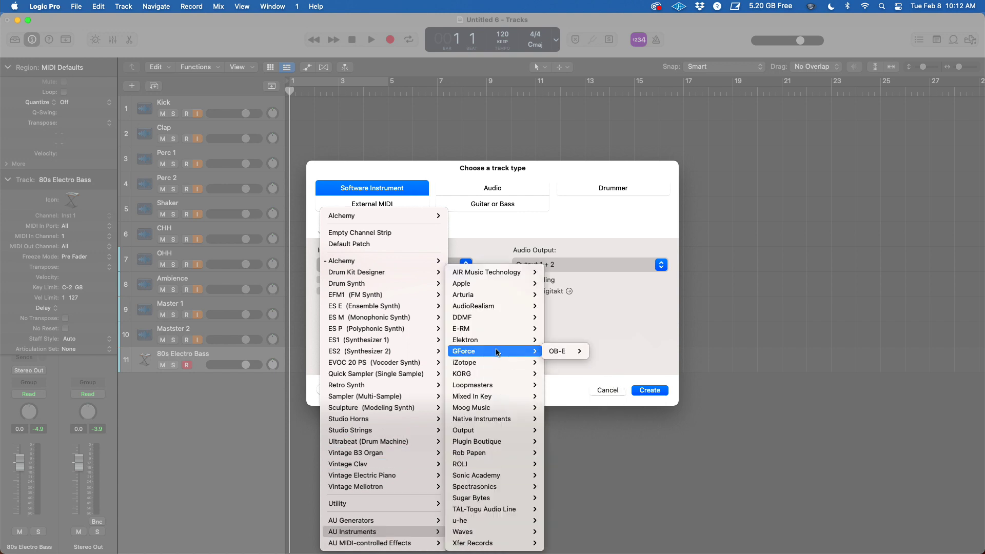
mouse_move(578, 357)
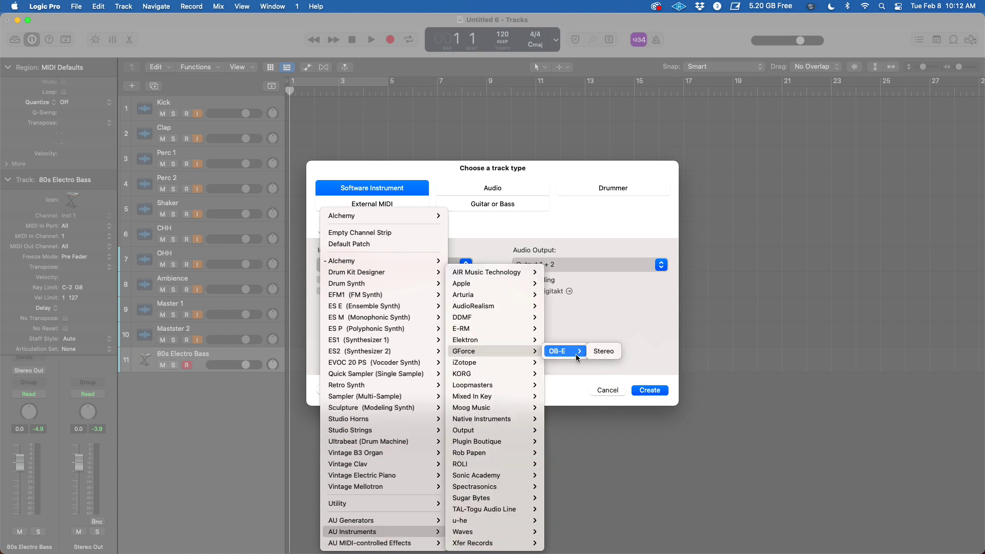
left_click(604, 351)
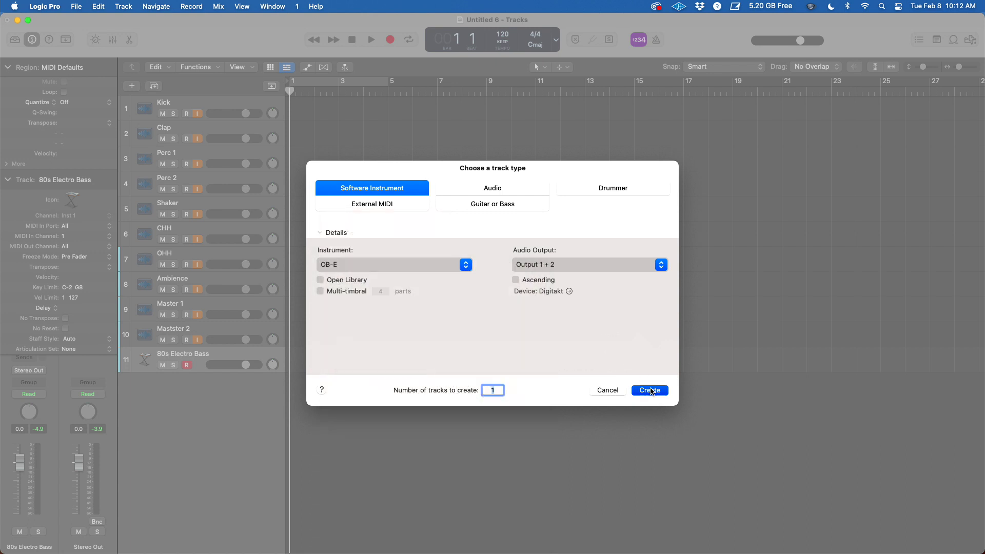
left_click(650, 390)
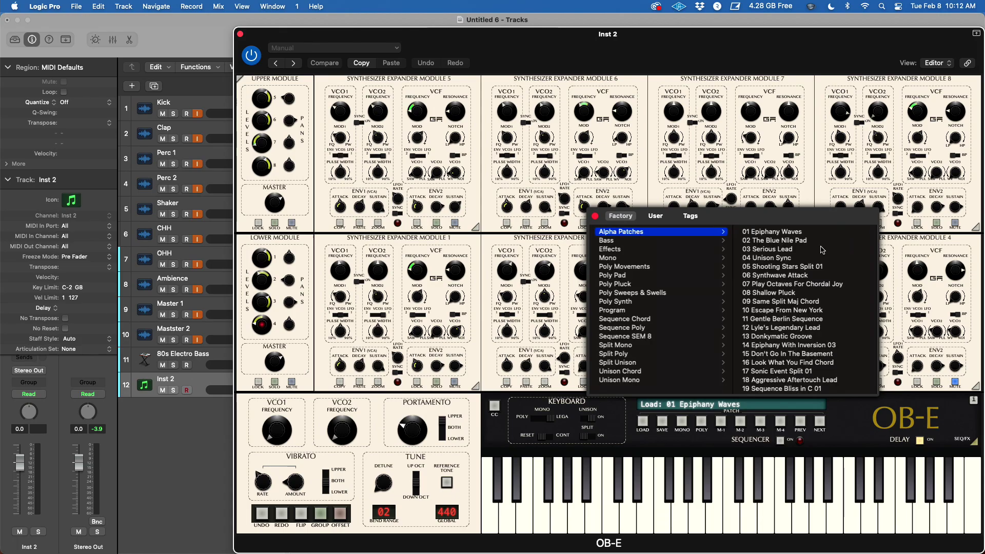
Step: Load the 02 The Blue Nile Pad patch and close the OB-E and Alchemy windows
left_click(797, 245)
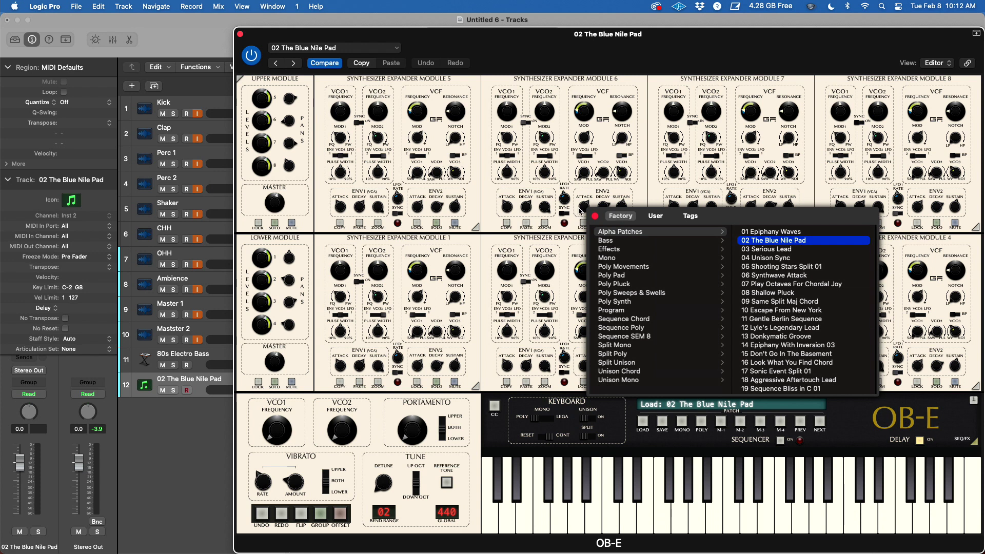
left_click(596, 216)
left_click(239, 33)
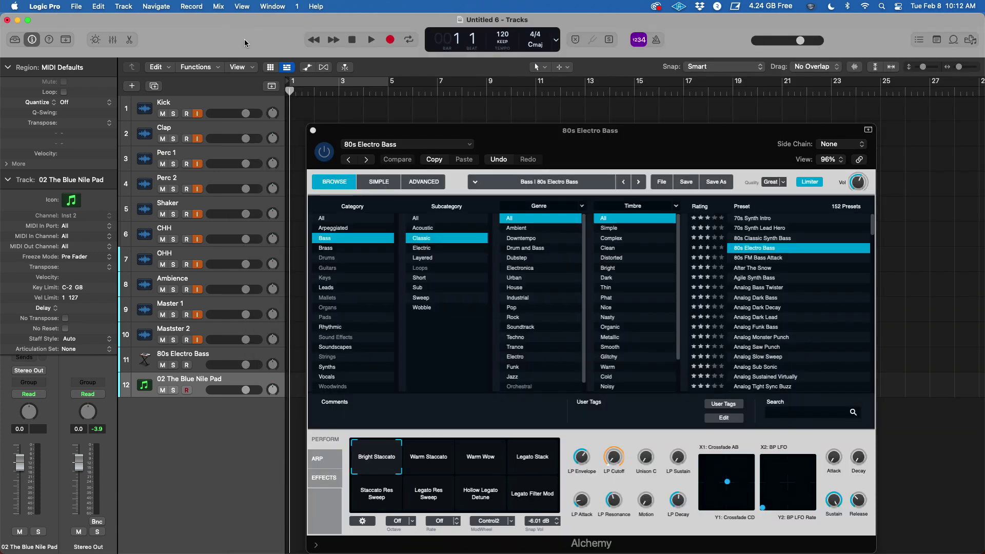
left_click(312, 130)
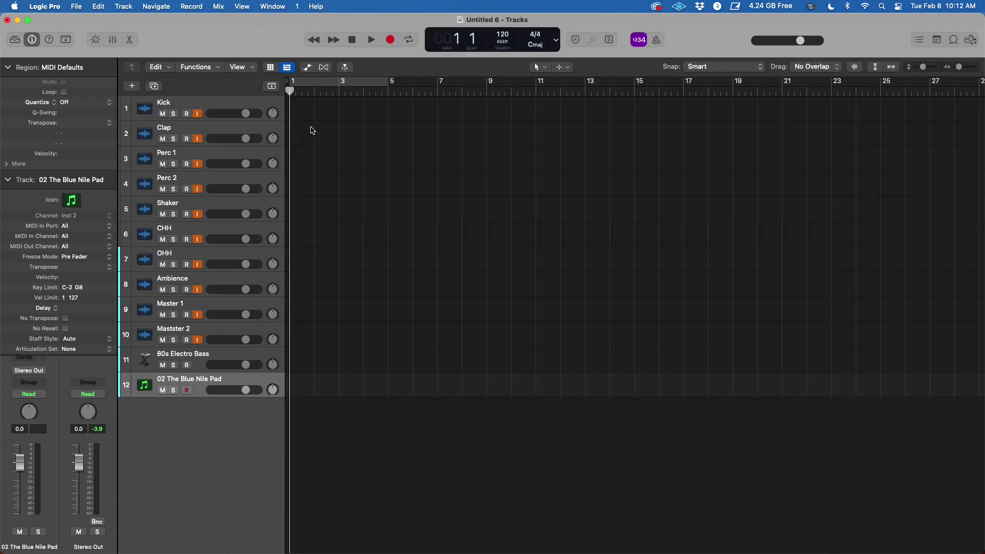
Step: Select the 80s Electro Bass track
left_click(195, 365)
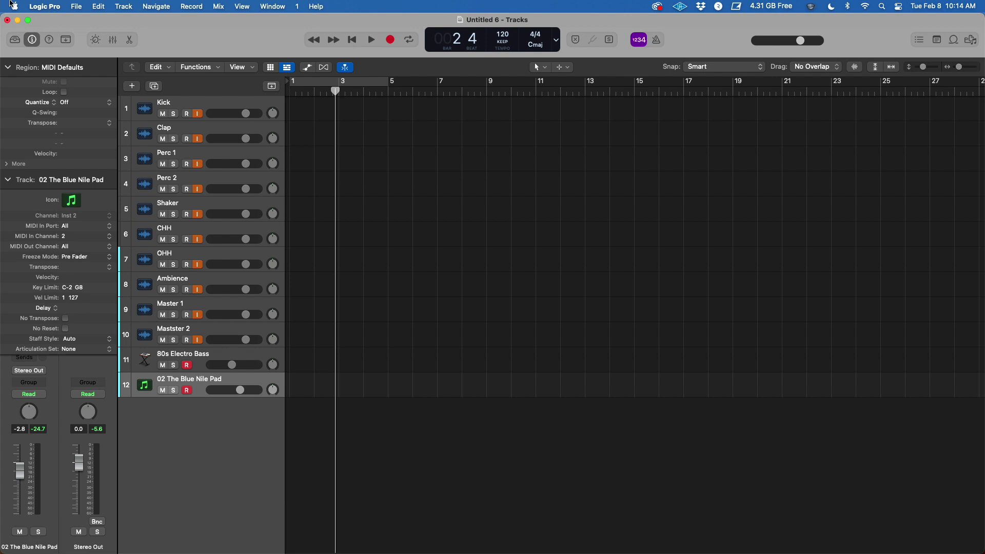
left_click(46, 7)
Step: Set the project's MIDI sync destination to Elektron Digitakt in the MIDI Sync preferences
mouse_move(76, 38)
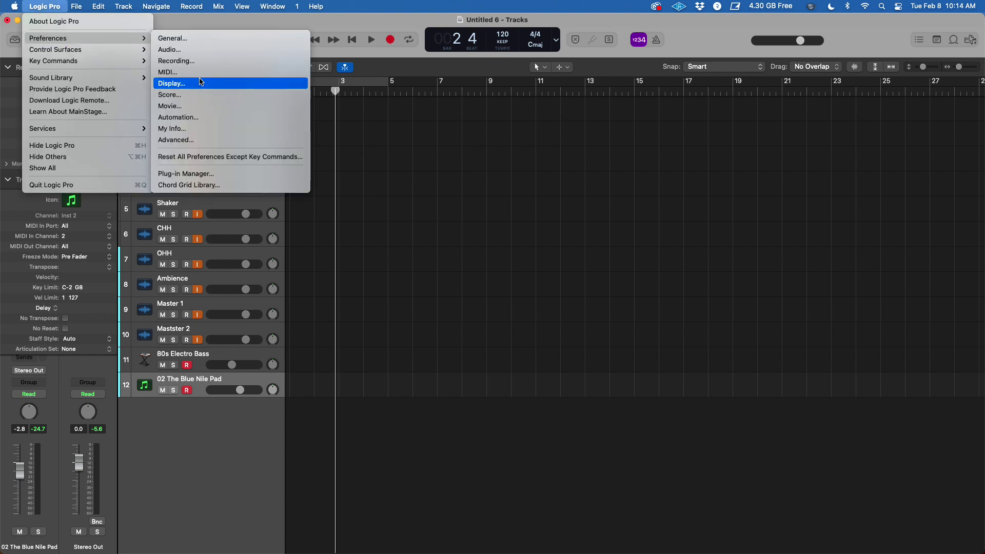
left_click(198, 72)
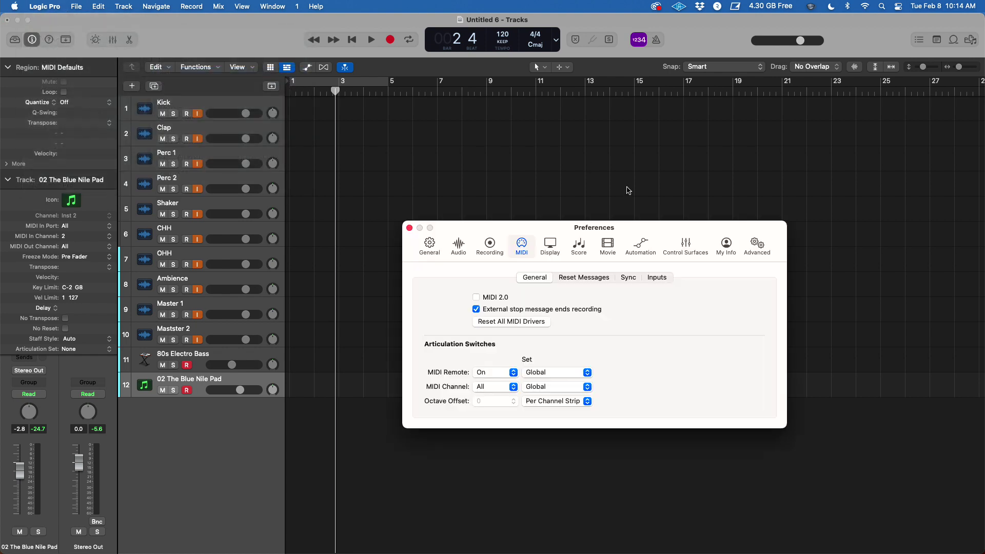
left_click(629, 277)
left_click(698, 493)
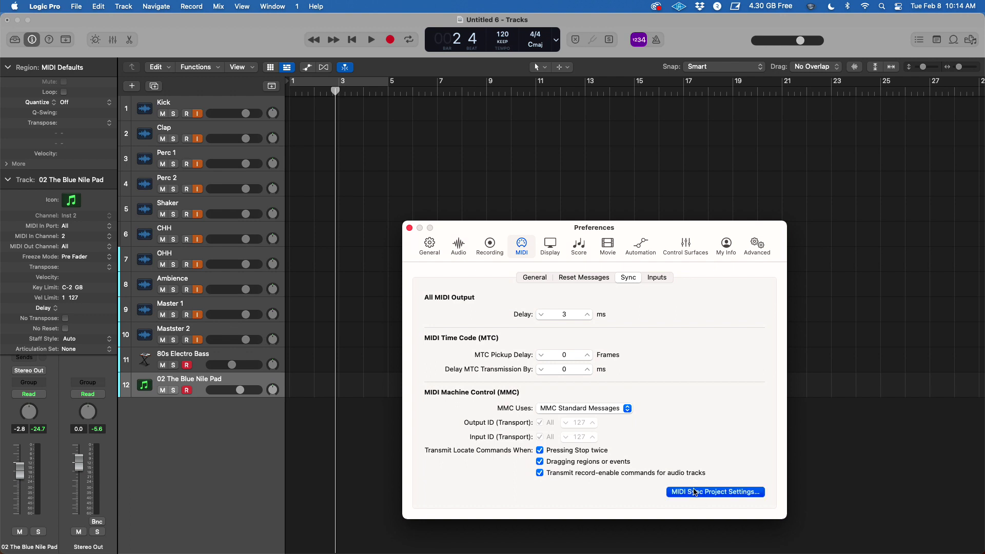
left_click(521, 228)
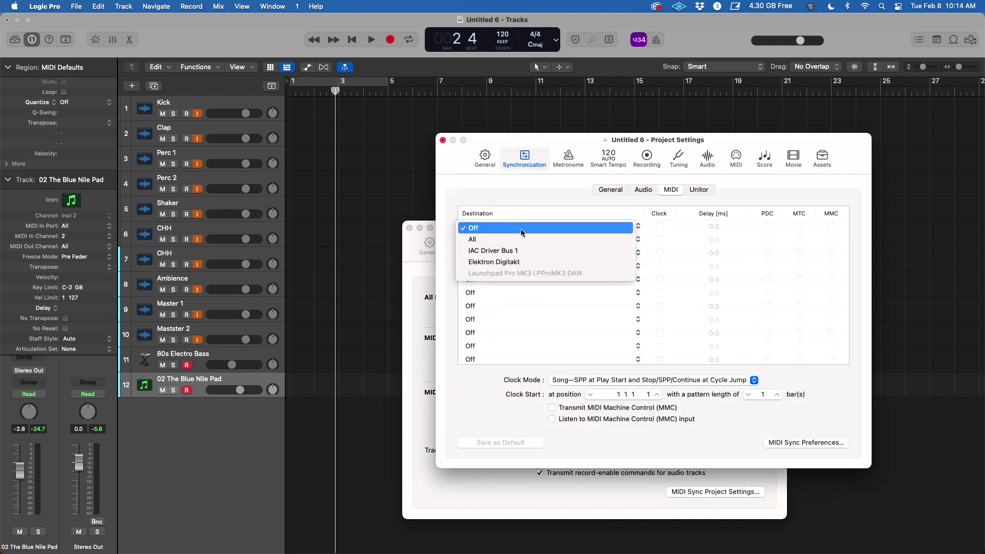
left_click(521, 262)
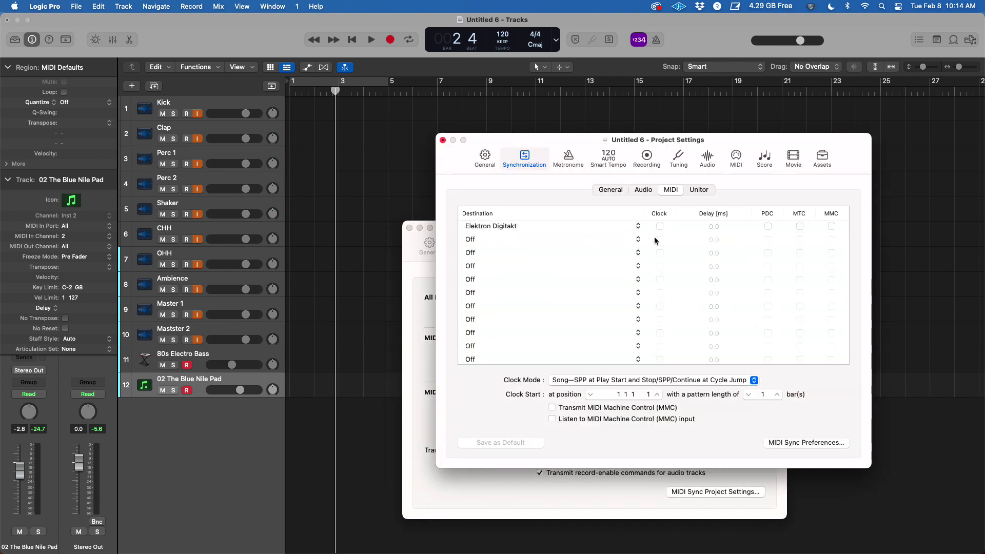
left_click(443, 140)
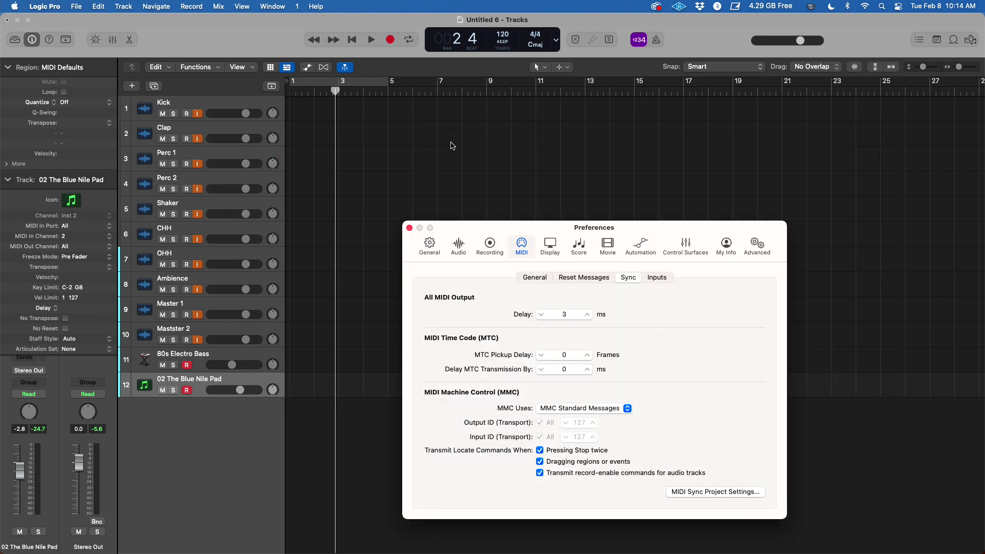
left_click(409, 228)
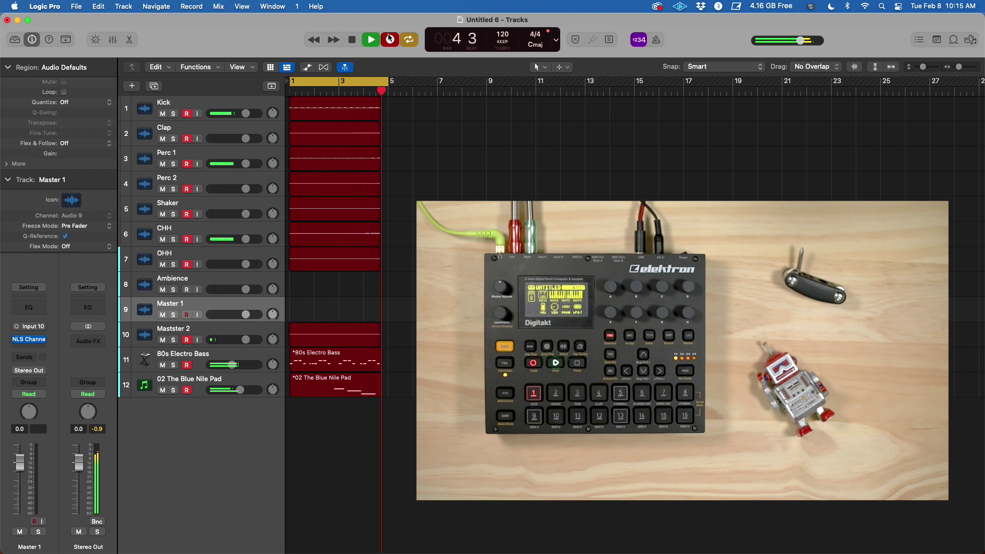
Step: Stop the test recording and inspect the Kick track's NLS Channel plugin
key("space")
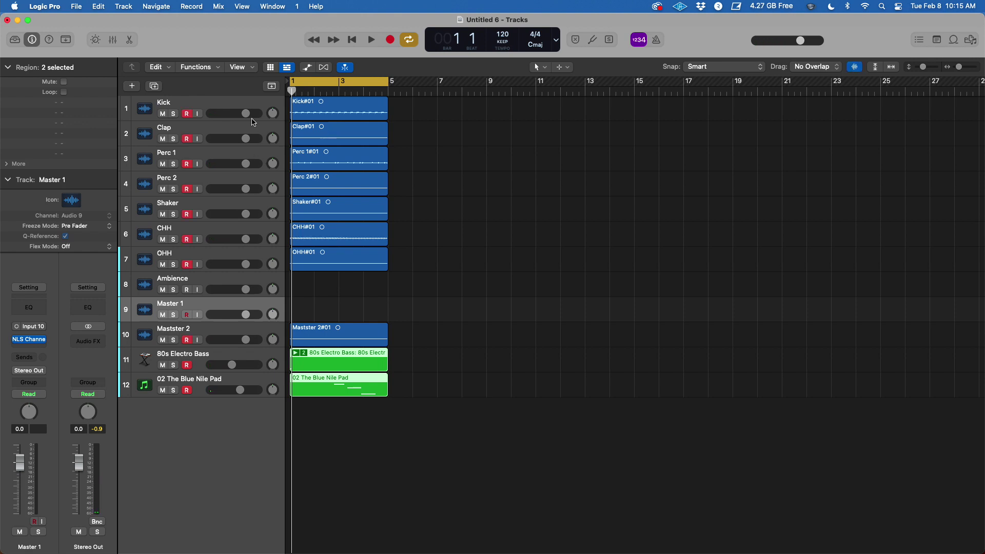
left_click(225, 115)
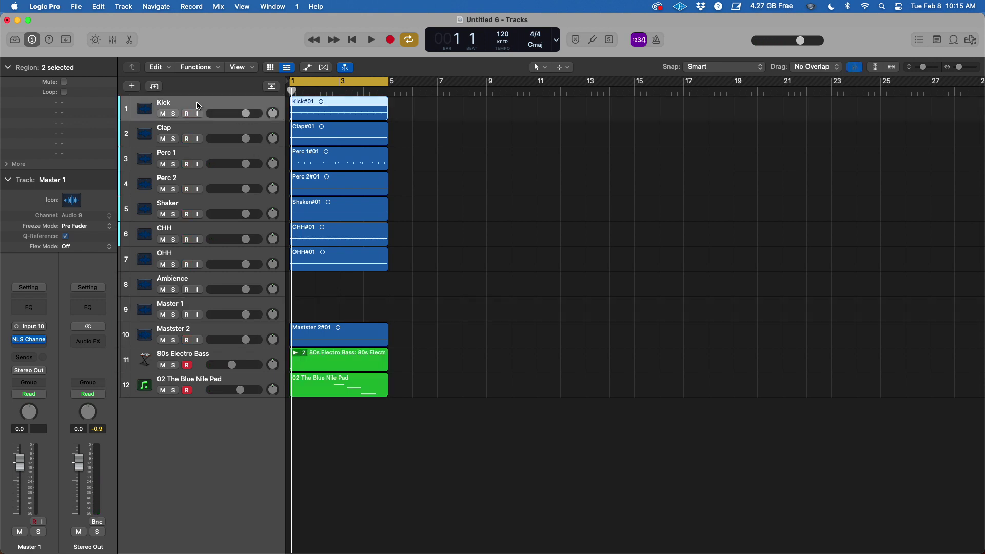
left_click(30, 340)
left_click(30, 340)
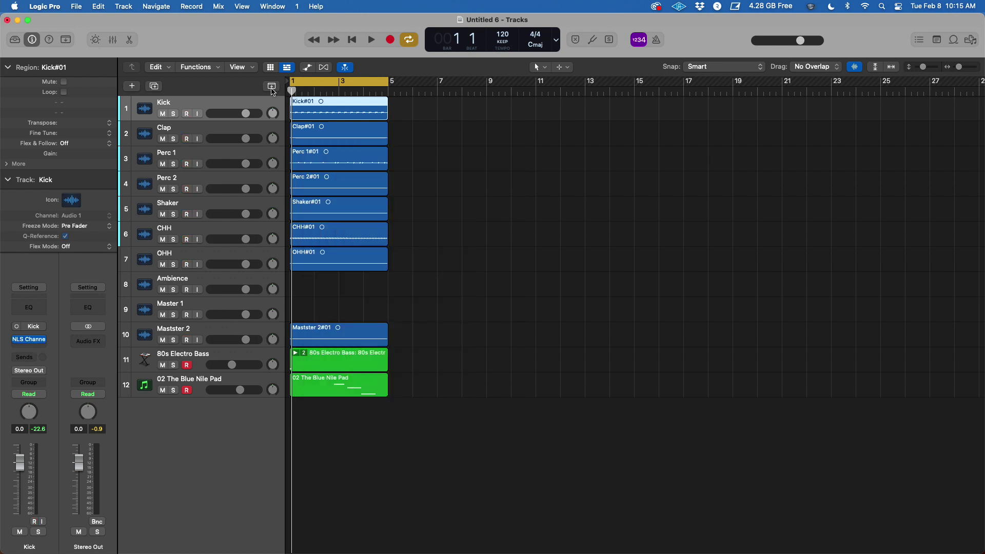
Step: Recheck the Digitakt MIDI sync settings, then play back the take from the 80s Electro Bass region
left_click(43, 7)
mouse_move(58, 38)
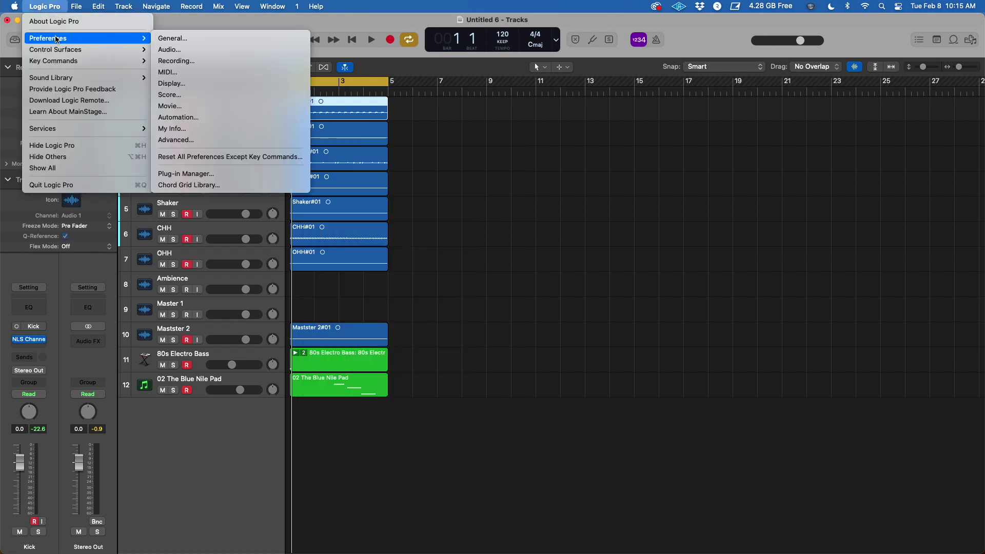
left_click(199, 72)
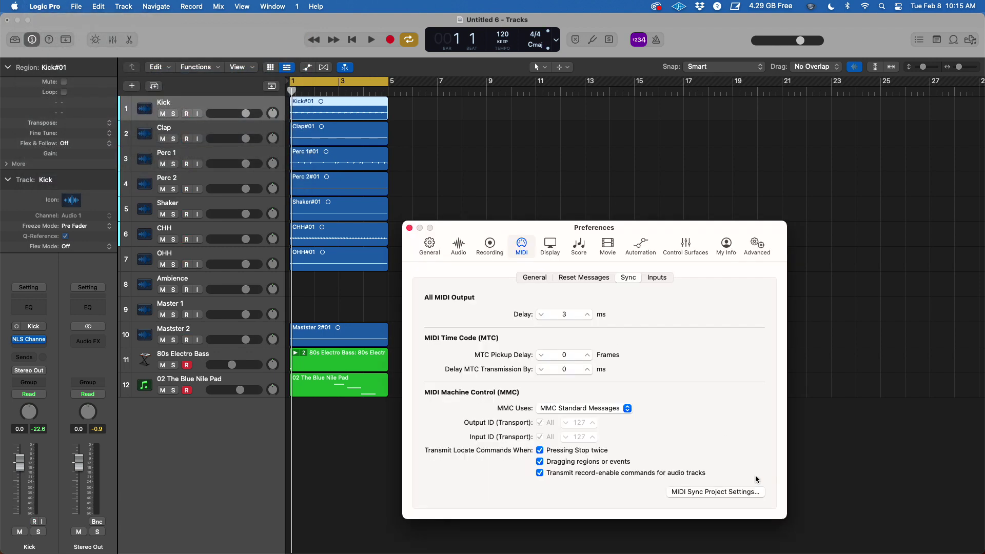
left_click(710, 492)
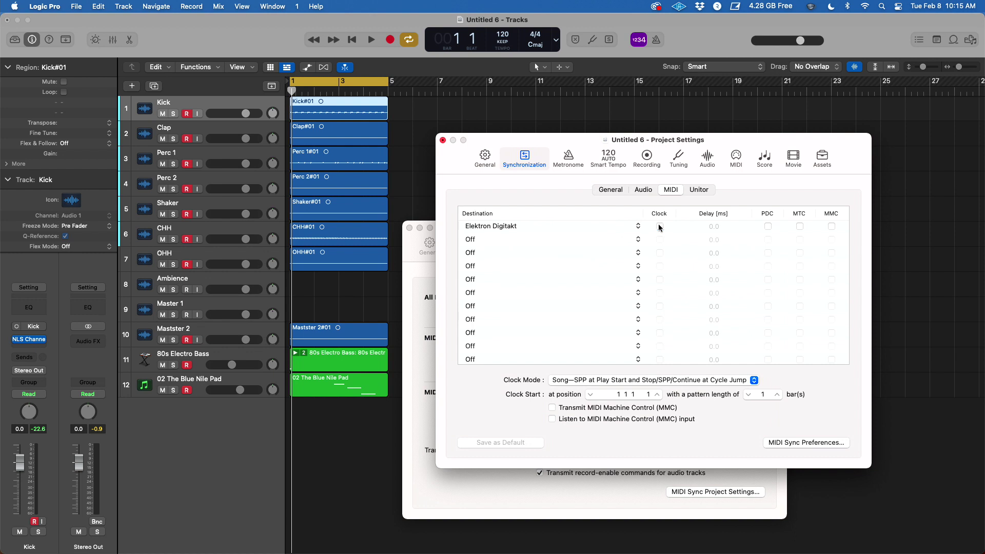
left_click(443, 141)
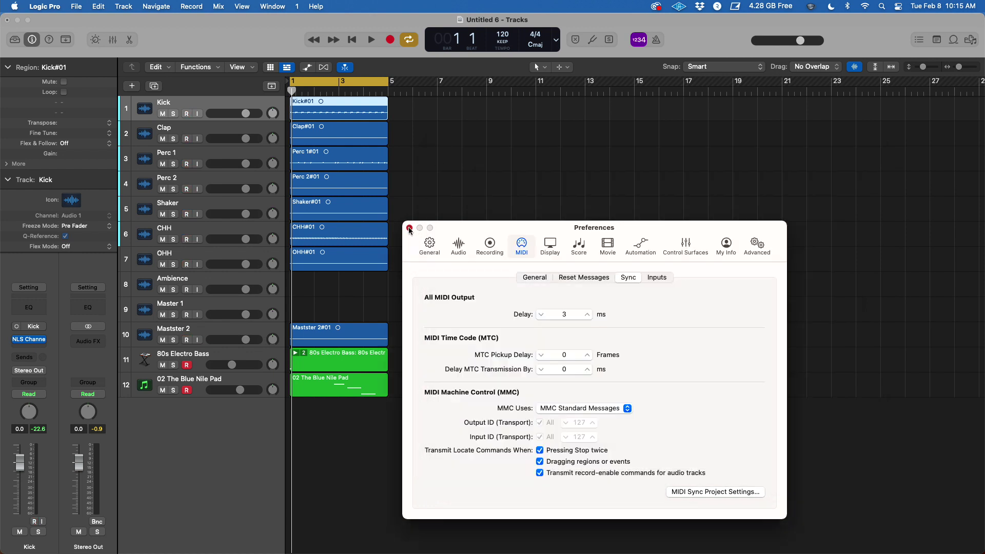
left_click(409, 229)
left_click(298, 354)
key("space")
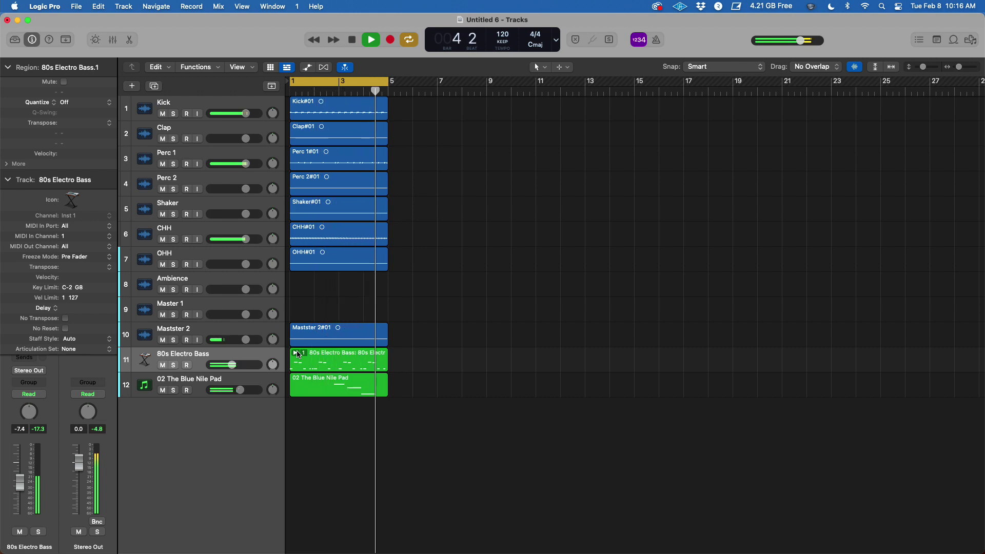
Step: Stop playback and arm the Ambience track for recording
key("space")
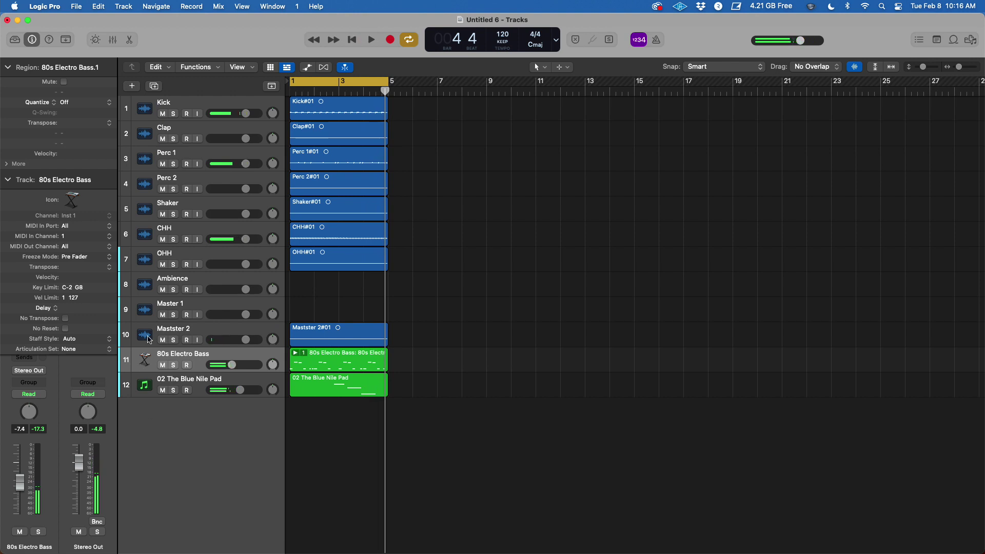
left_click(182, 279)
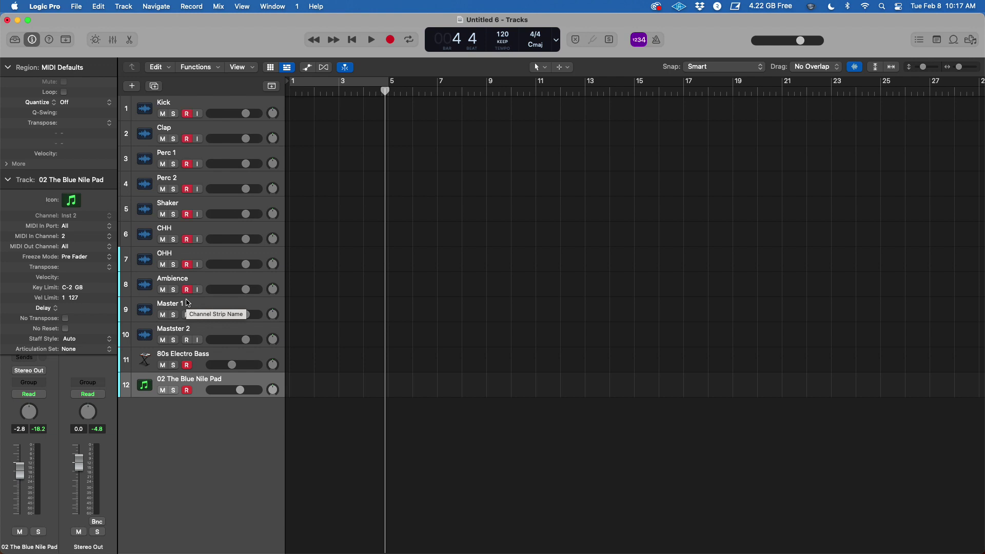
Step: Start recording the live Digitakt, bass and pad jam, running to bar 41
left_click(391, 41)
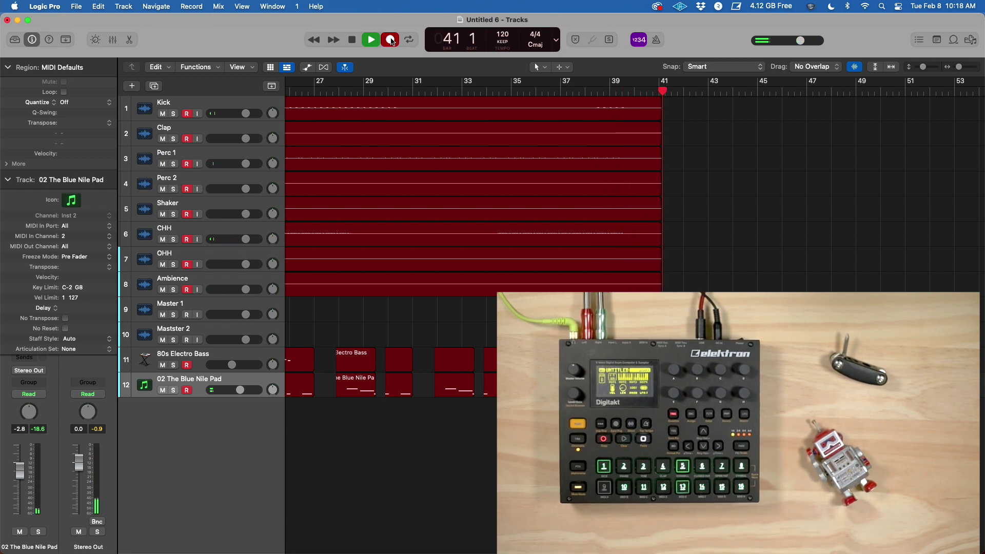
Step: Stop the jam recording and view the new drum, Ambience, bass and pad regions
left_click(390, 40)
scroll(506, 249, "down", 5)
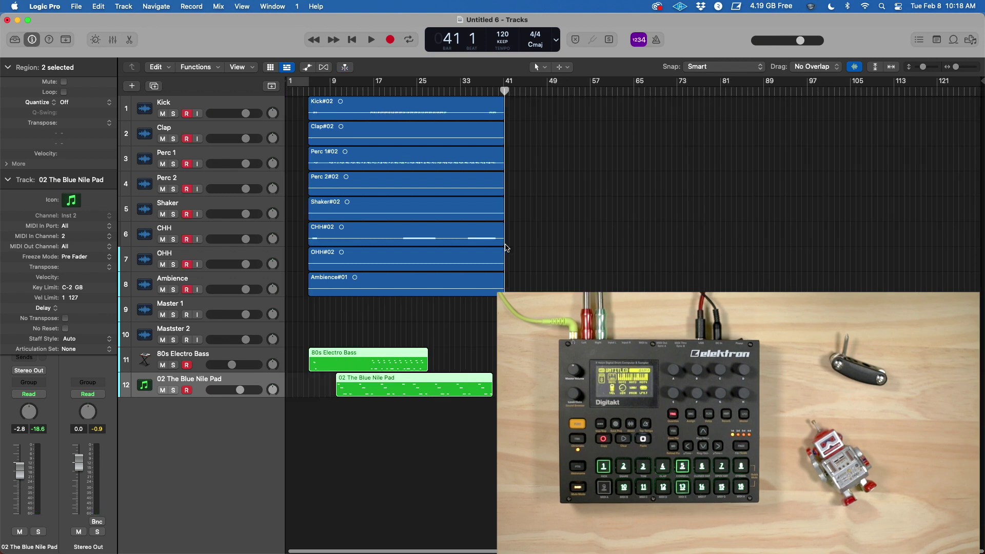